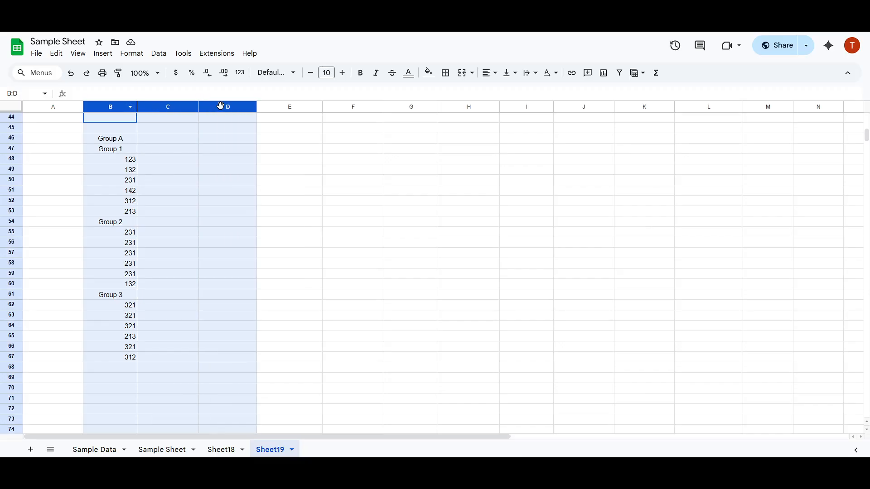
Review the Group A data and its Group 1, 2 and 3 value blocks in column B
left_click(202, 170)
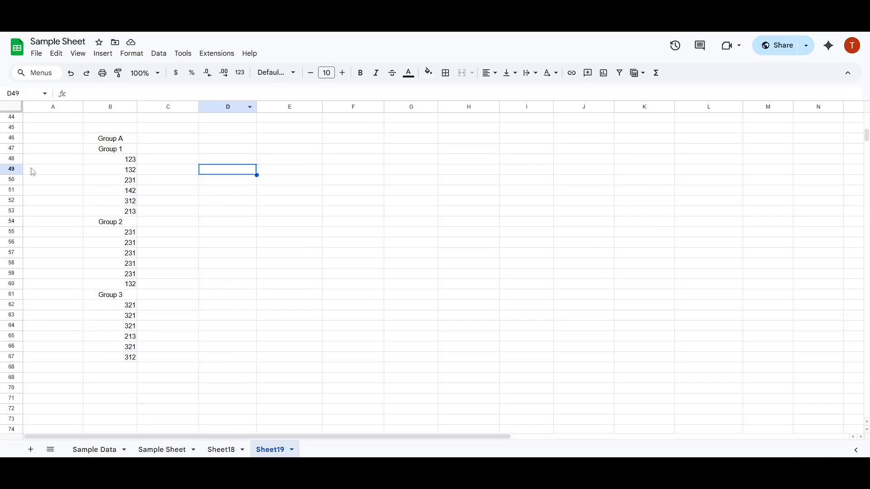
left_click_drag(15, 159, 15, 211)
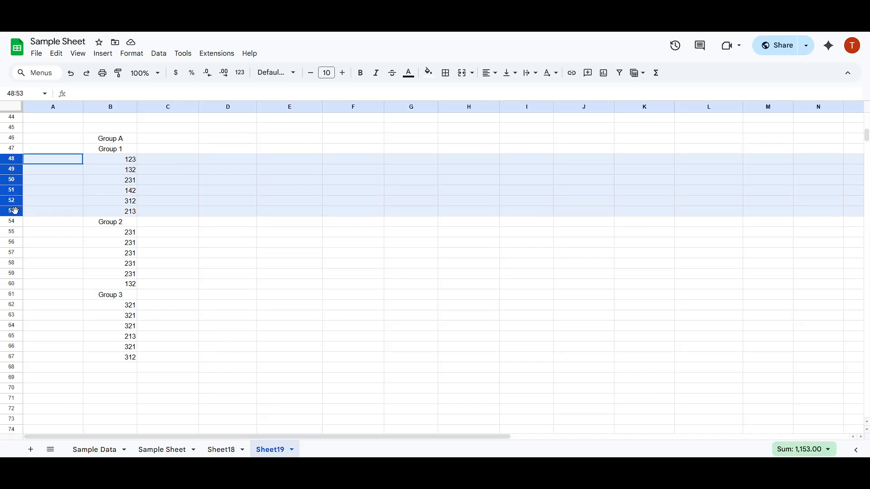
left_click(209, 201)
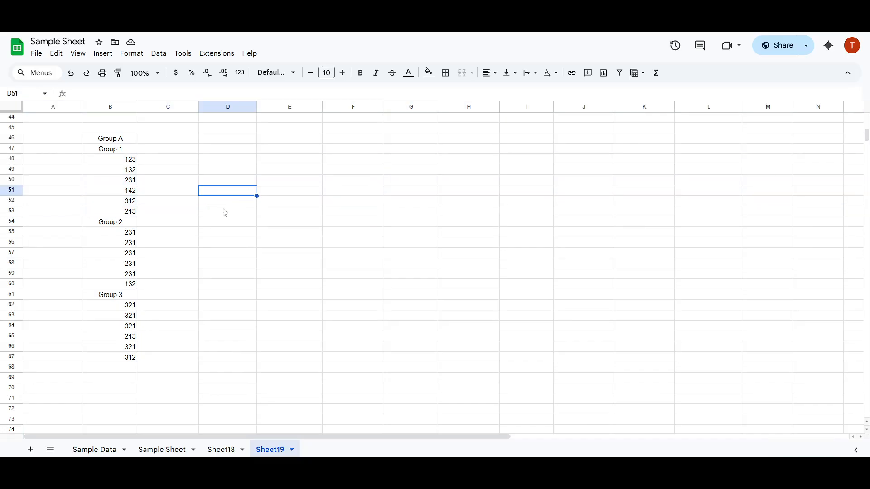
left_click(165, 285)
left_click(146, 347)
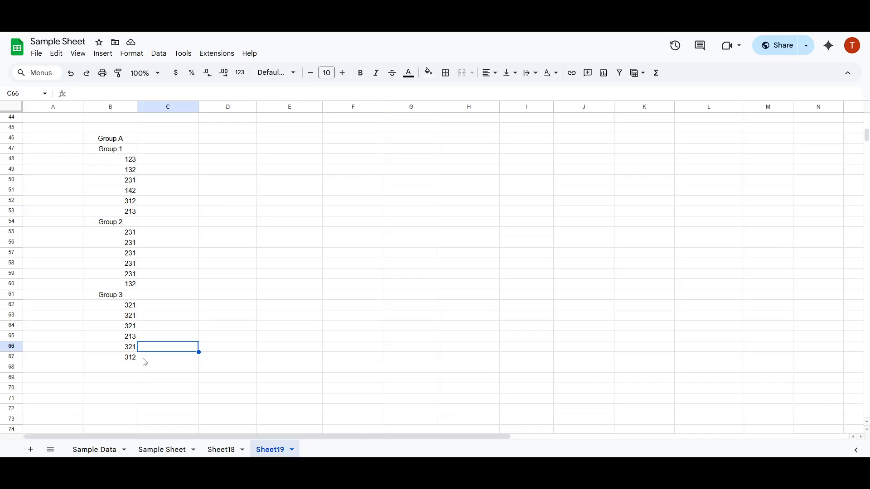
left_click_drag(116, 361, 121, 301)
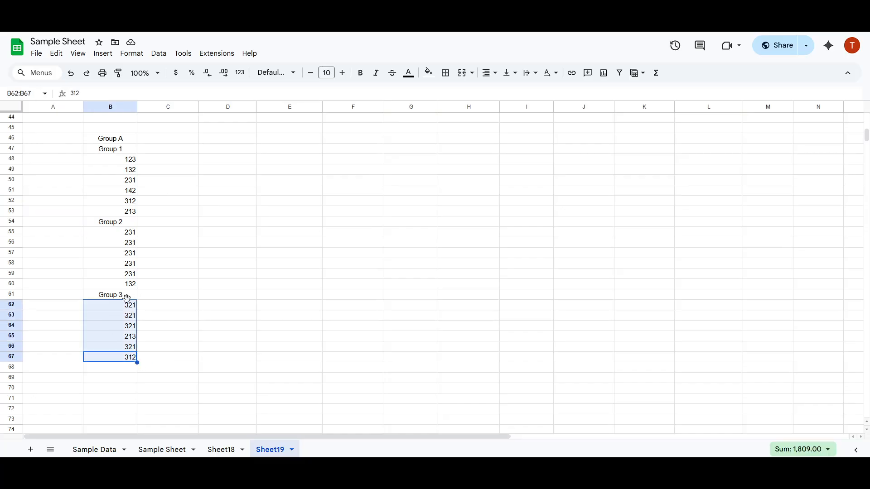
left_click(187, 266)
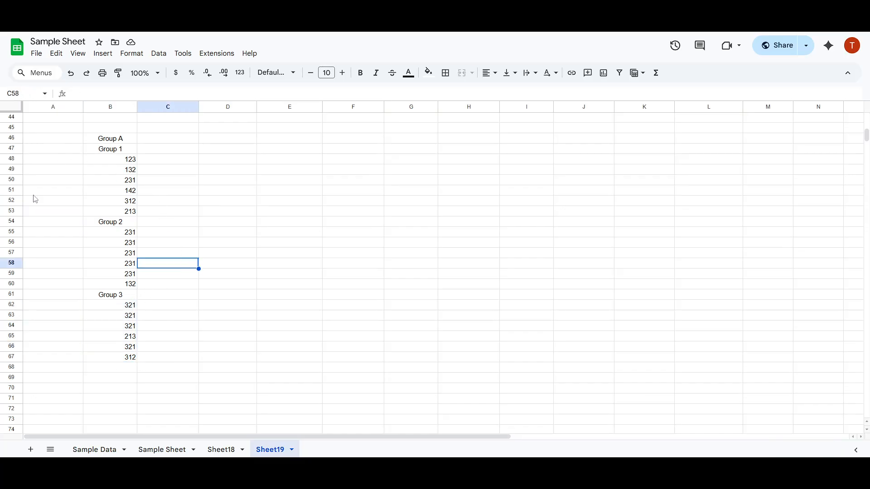
left_click(10, 159)
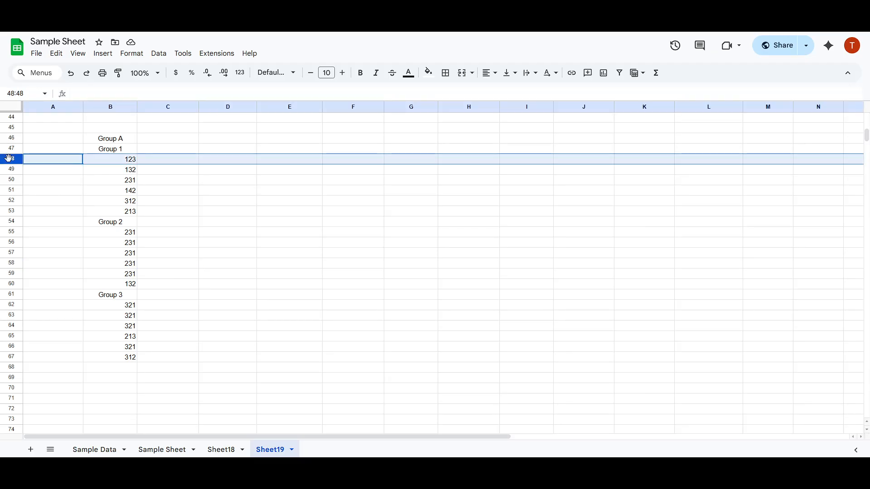
Move the Group A label from B46 into A46
left_click(117, 142)
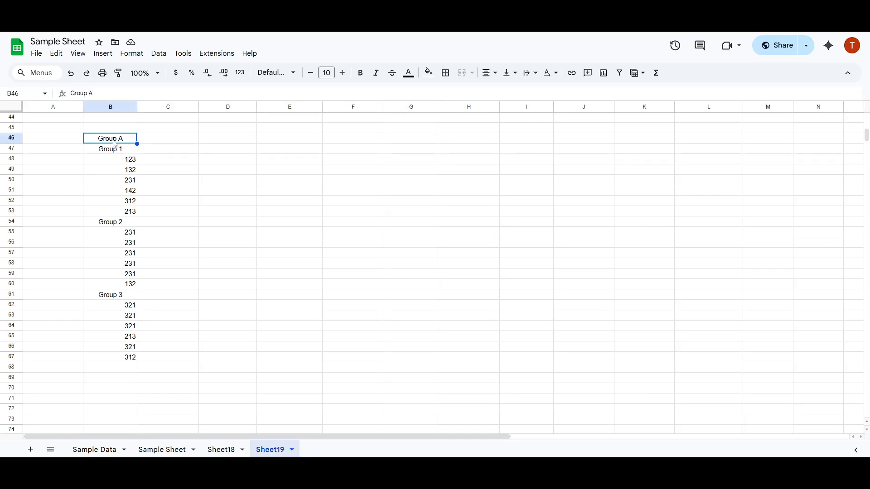
key("ctrl+c")
left_click(70, 141)
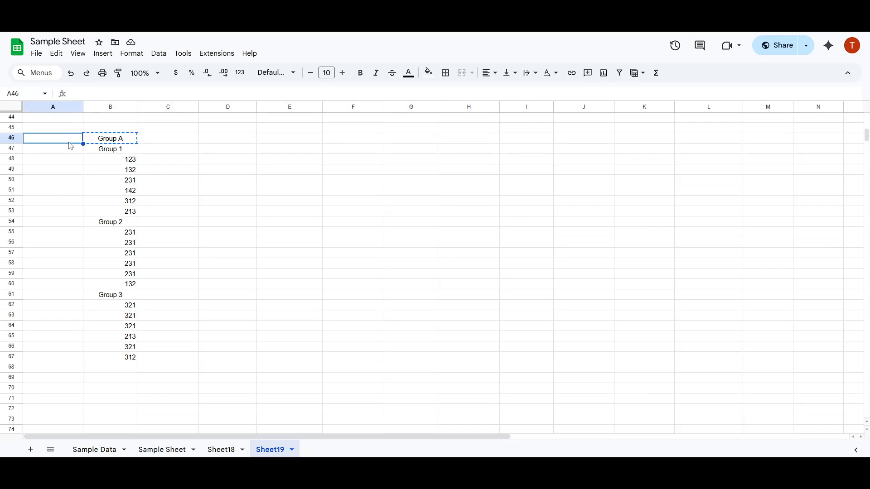
key("ctrl+v")
Group rows 48–53 holding the Group 1 values
left_click(111, 172)
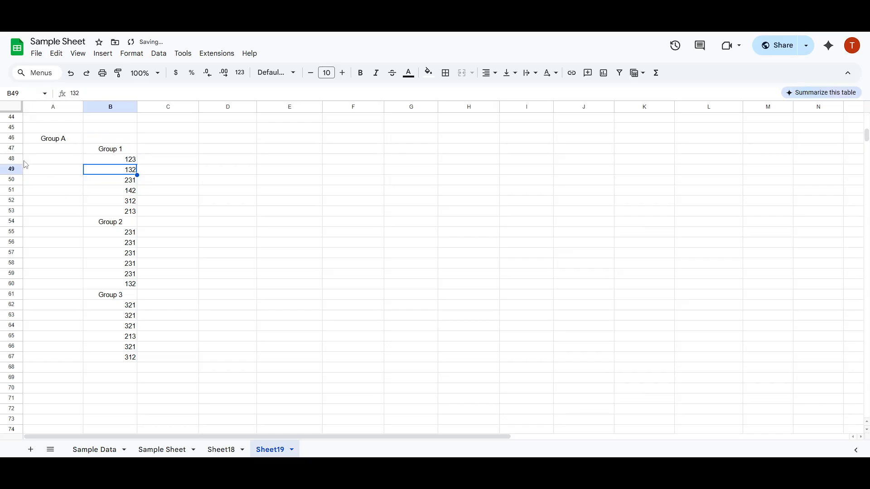
left_click_drag(15, 162, 12, 211)
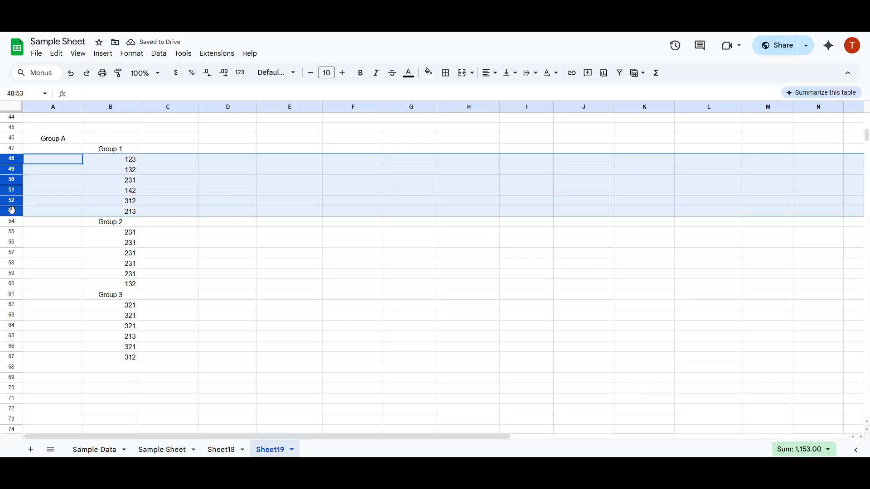
right_click(14, 164)
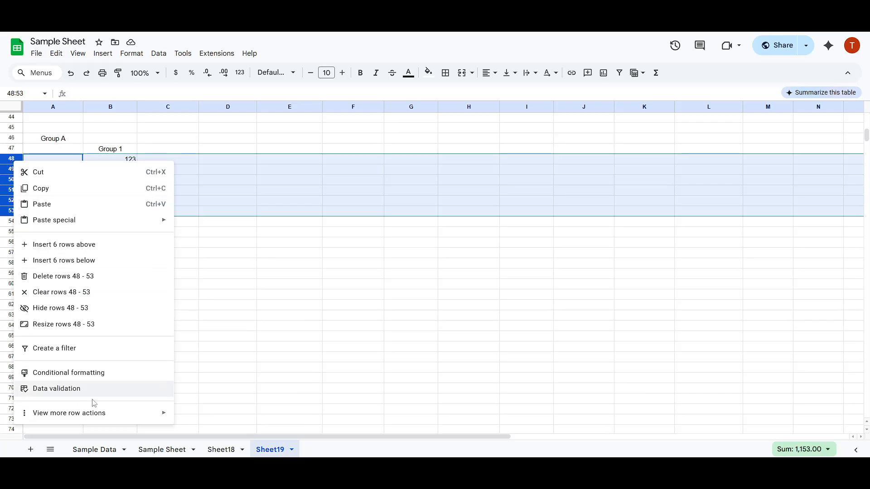
mouse_move(112, 417)
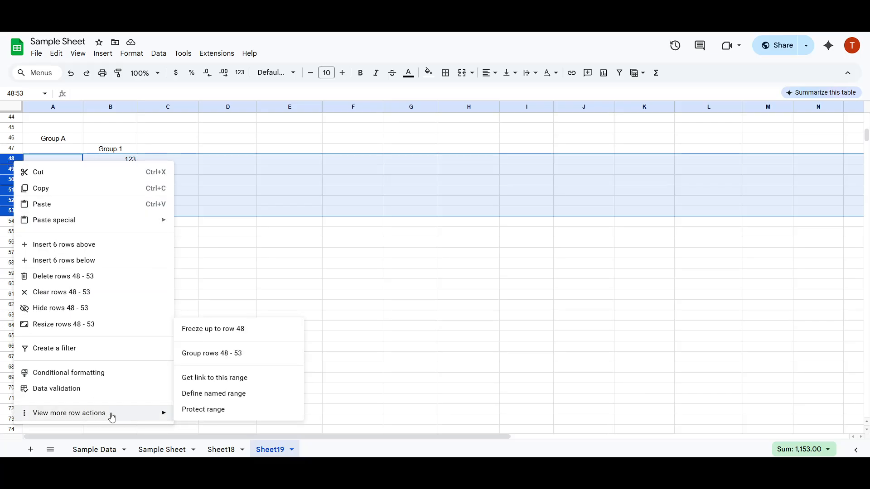
left_click(217, 358)
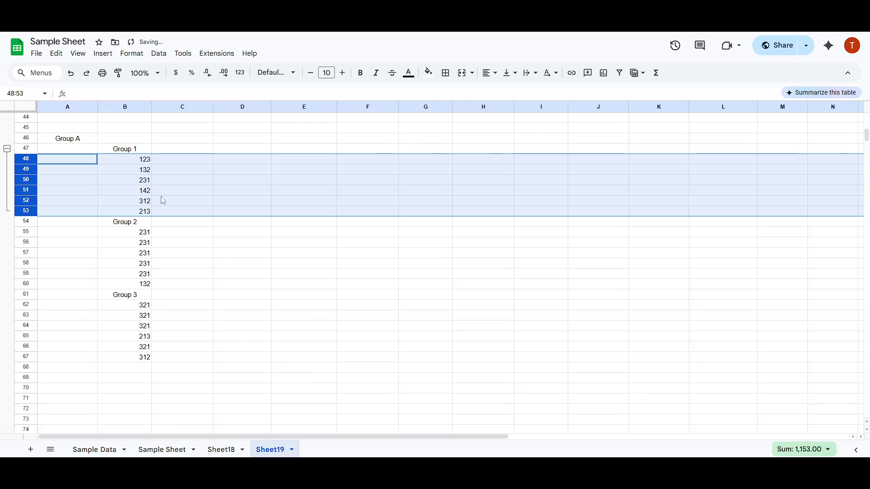
Collapse and re-expand the Group 1 row group, leaving it collapsed
left_click(6, 149)
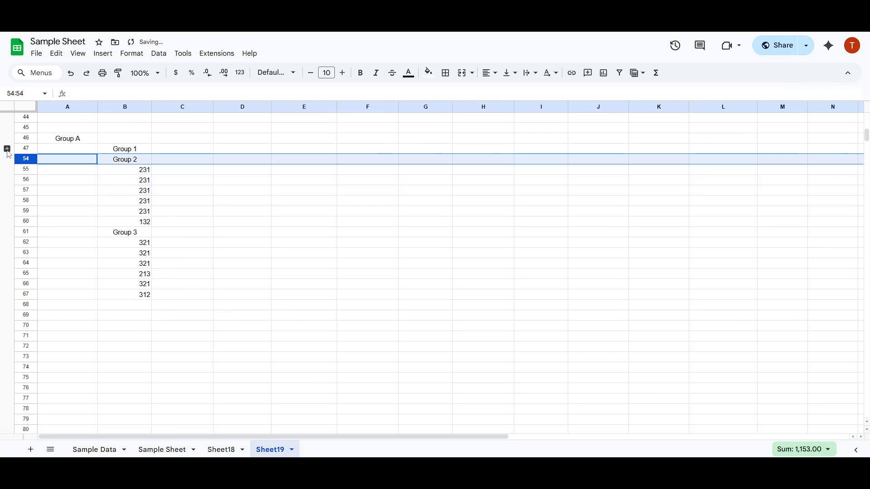
left_click(7, 149)
left_click(7, 149)
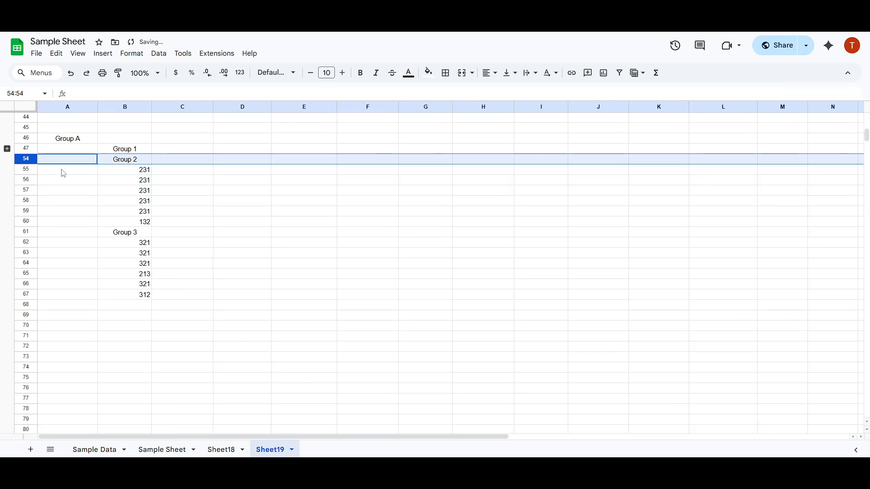
Group rows 55–60 holding the Group 2 values
left_click_drag(28, 173, 28, 219)
right_click(28, 212)
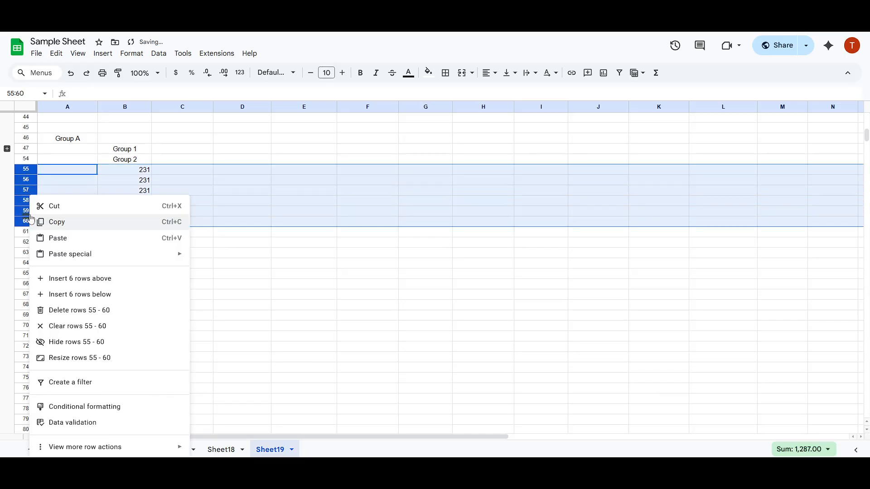
mouse_move(109, 449)
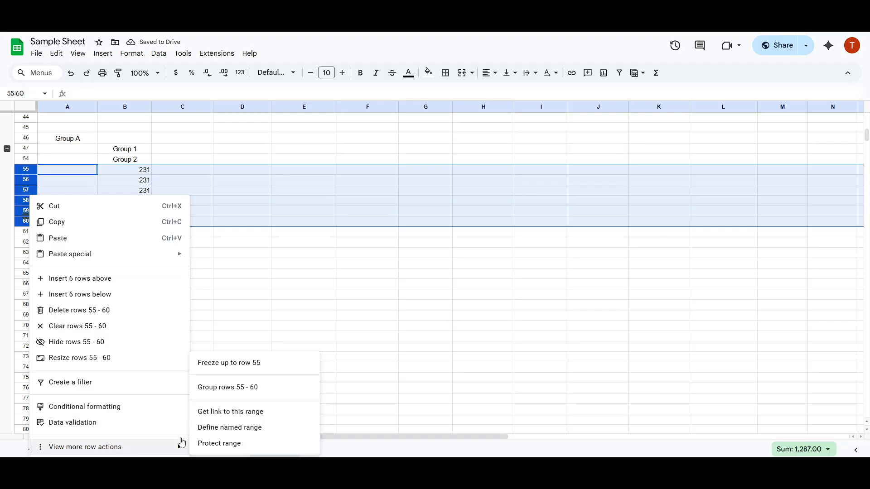
left_click(237, 389)
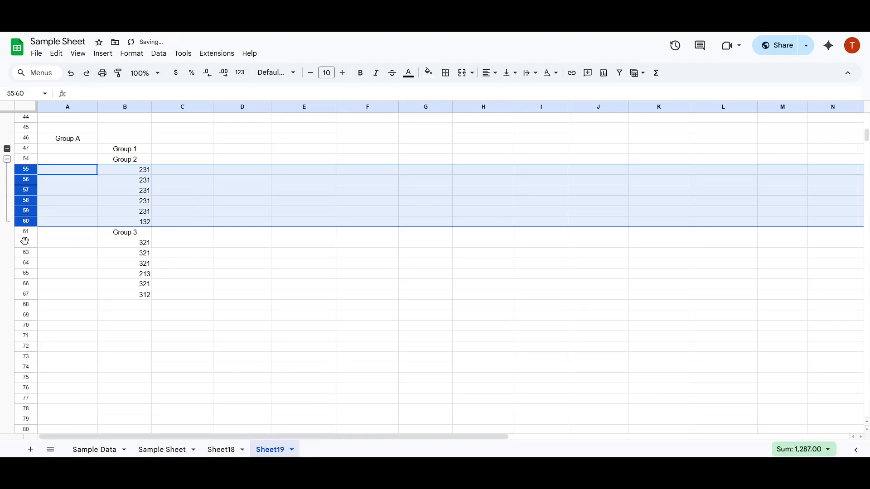
Group rows 62–67 holding the Group 3 values
left_click_drag(25, 243, 27, 293)
right_click(28, 294)
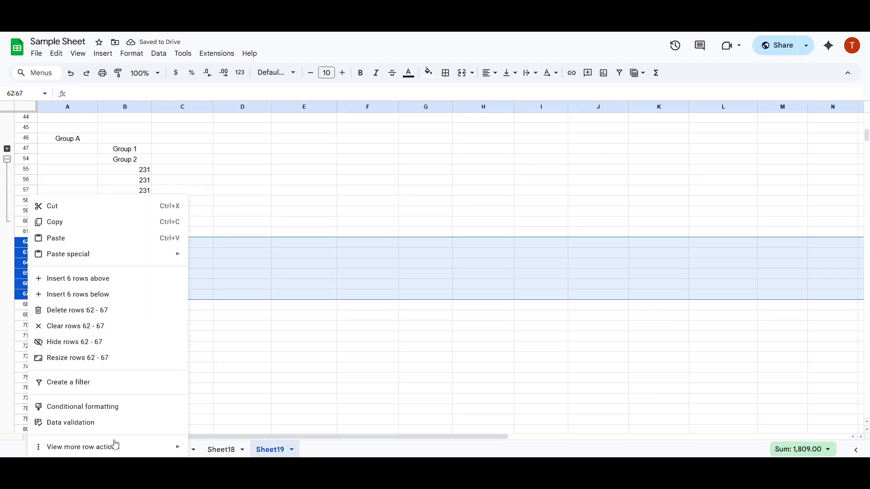
mouse_move(117, 452)
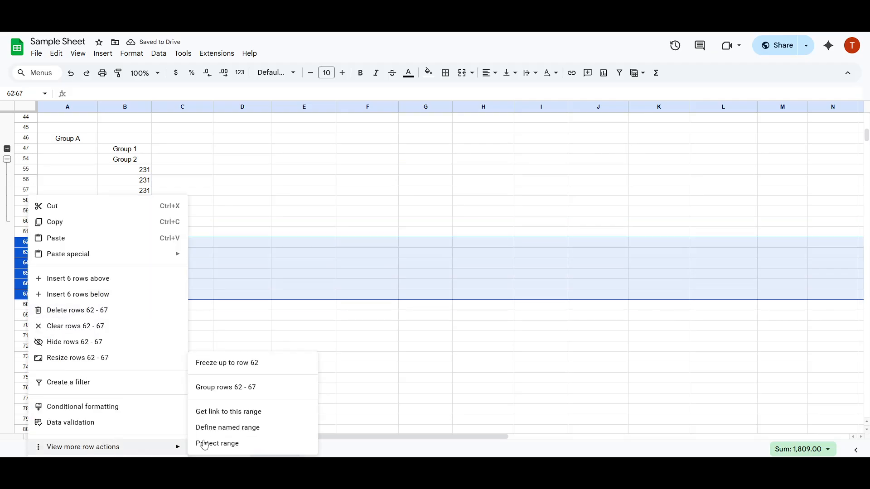
left_click(230, 389)
Collapse the Group 3 and Group 2 row groups
left_click(117, 297)
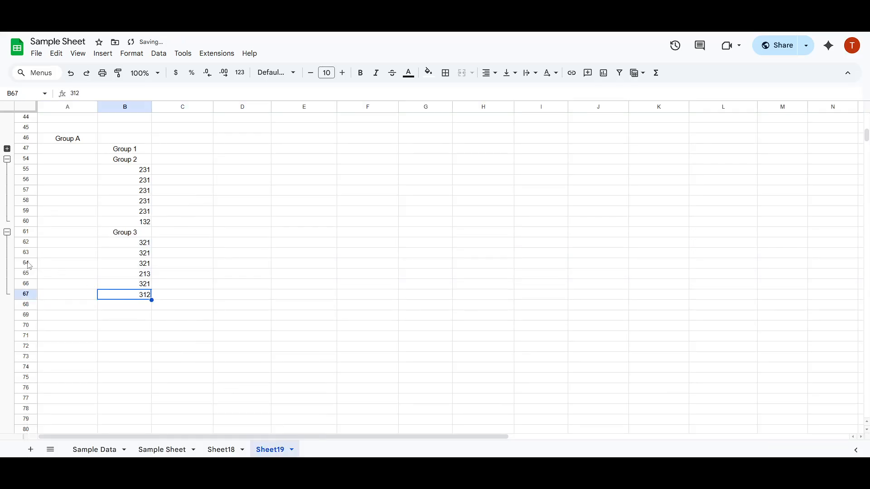
left_click(7, 232)
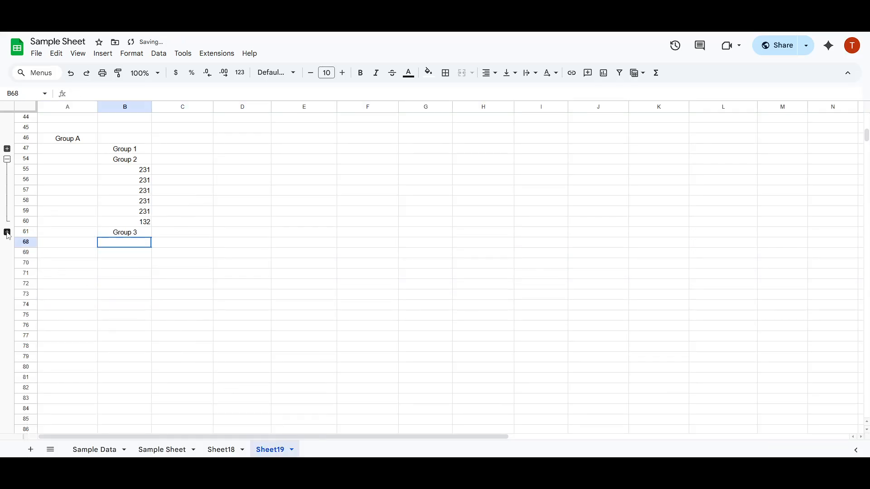
left_click(7, 159)
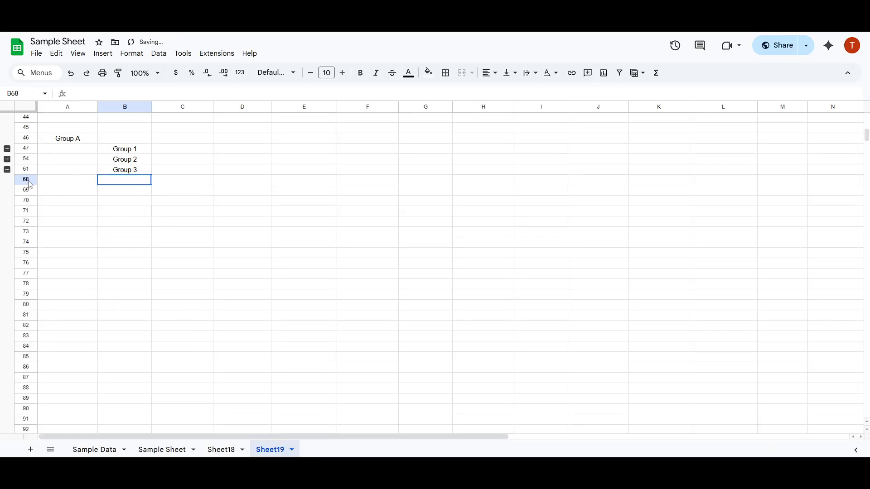
Expand the Group 3, Group 2 and Group 1 row groups
left_click(6, 170)
left_click(7, 159)
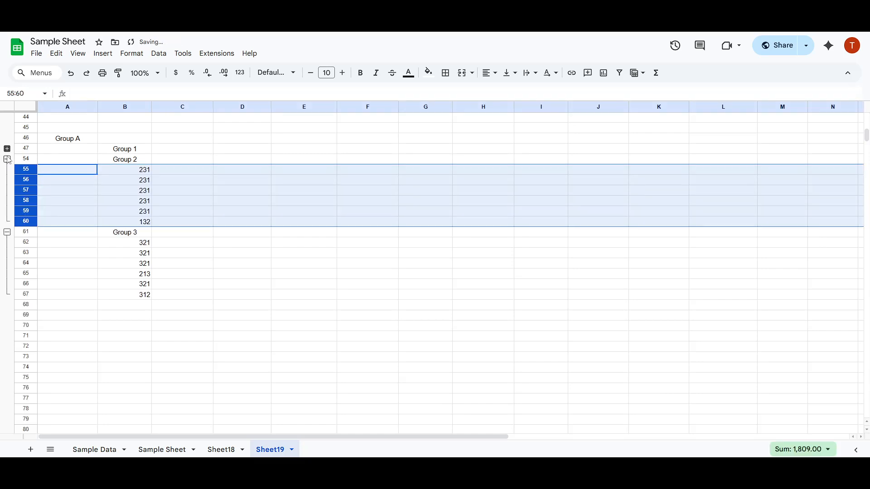
left_click(7, 149)
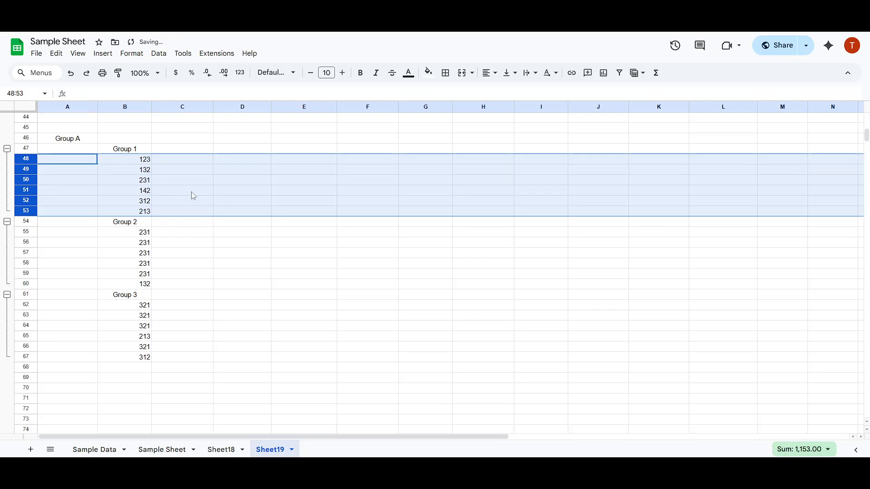
left_click(192, 192)
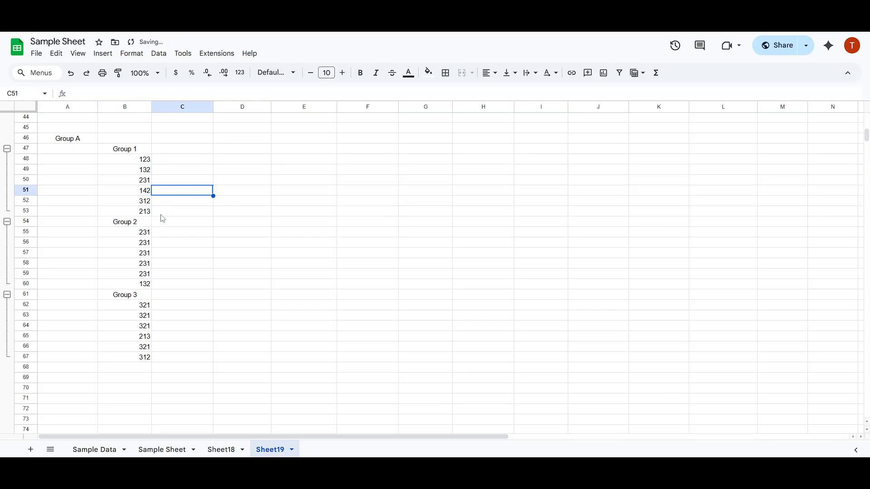
Collapse all three row groups
left_click(7, 158)
left_click(7, 159)
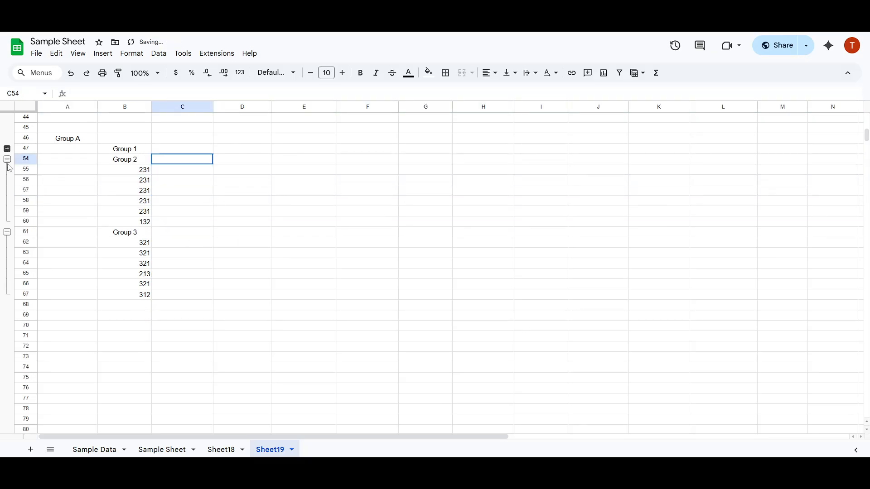
left_click(8, 170)
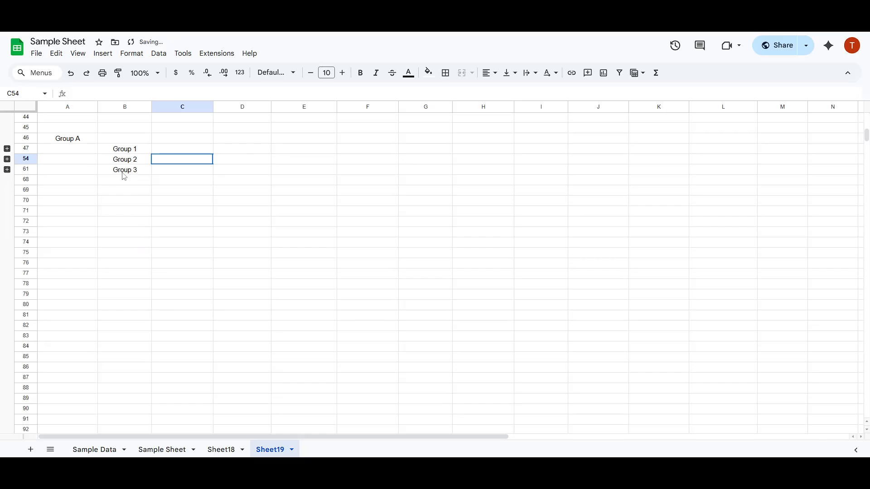
Expand all three row groups again
left_click(8, 170)
left_click(7, 159)
left_click(6, 148)
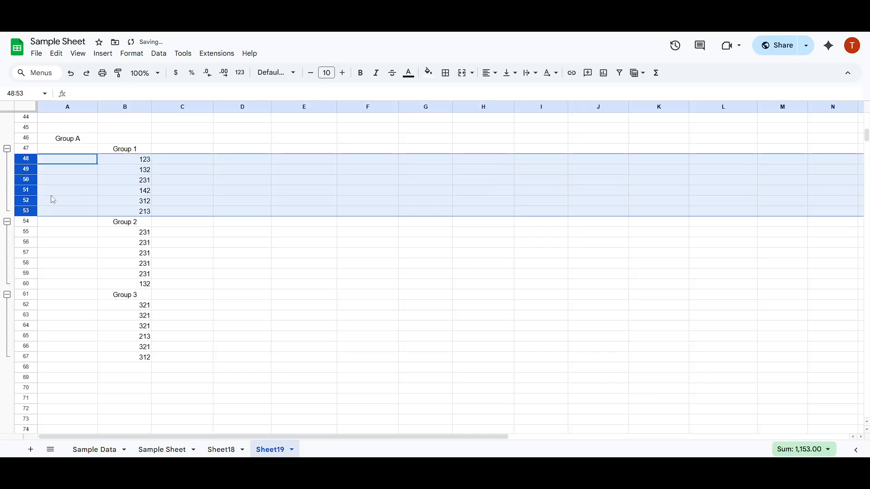
Group rows 47–67 into an outer Group A row group and collapse it
left_click_drag(136, 360, 36, 357)
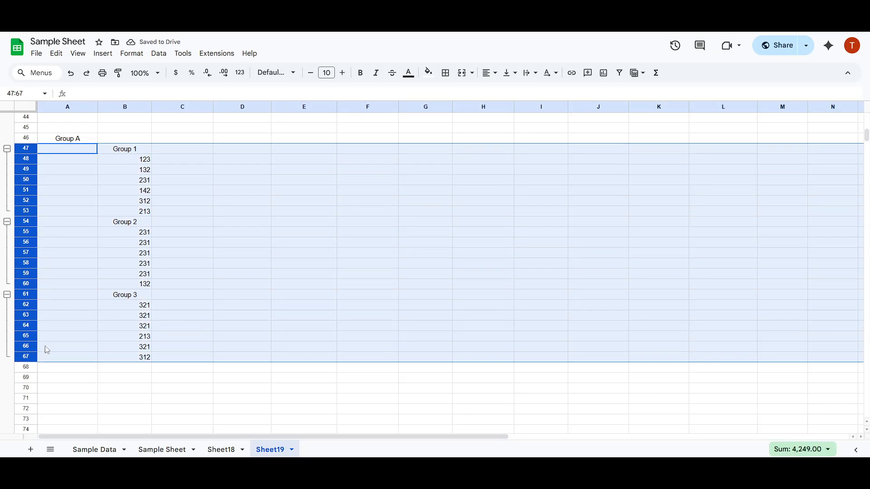
right_click(23, 154)
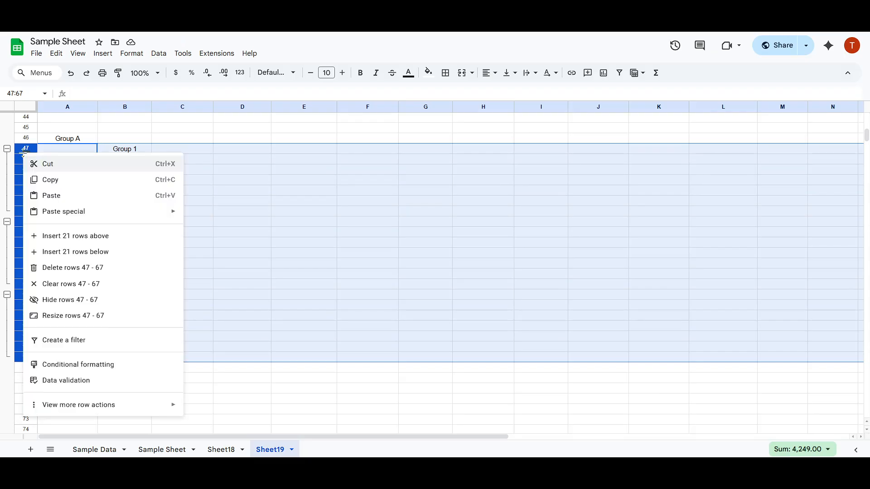
mouse_move(85, 403)
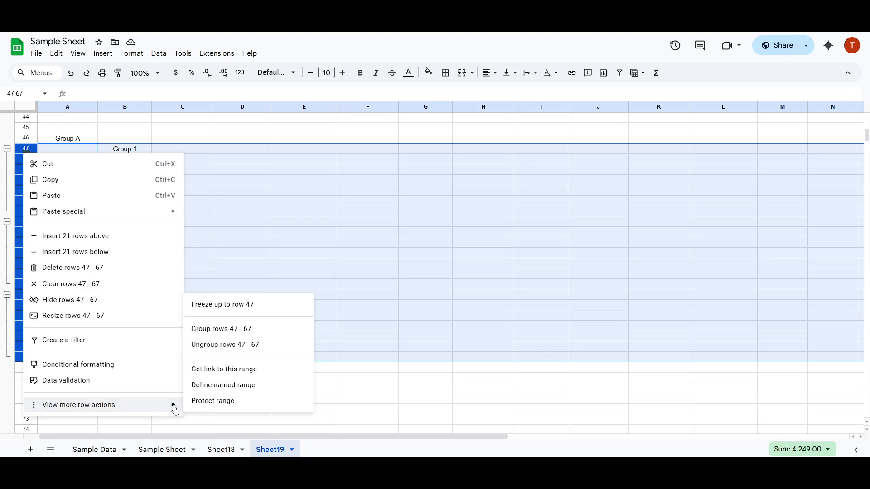
left_click(231, 333)
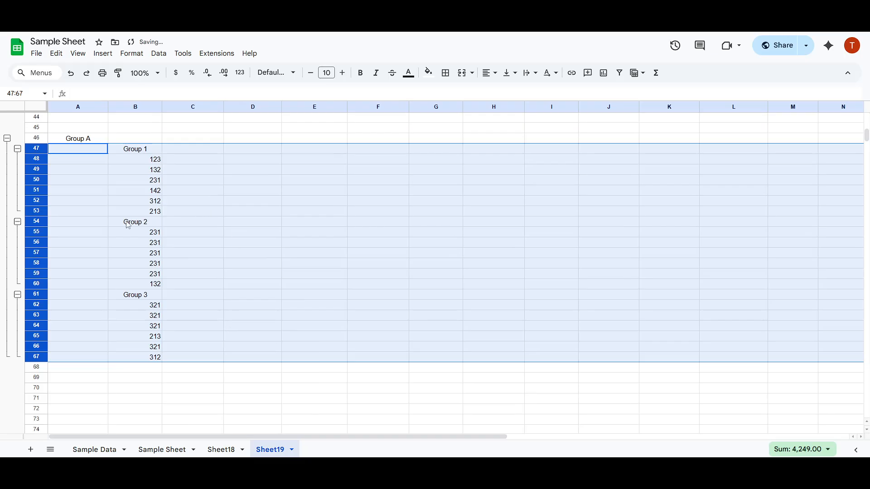
left_click(7, 138)
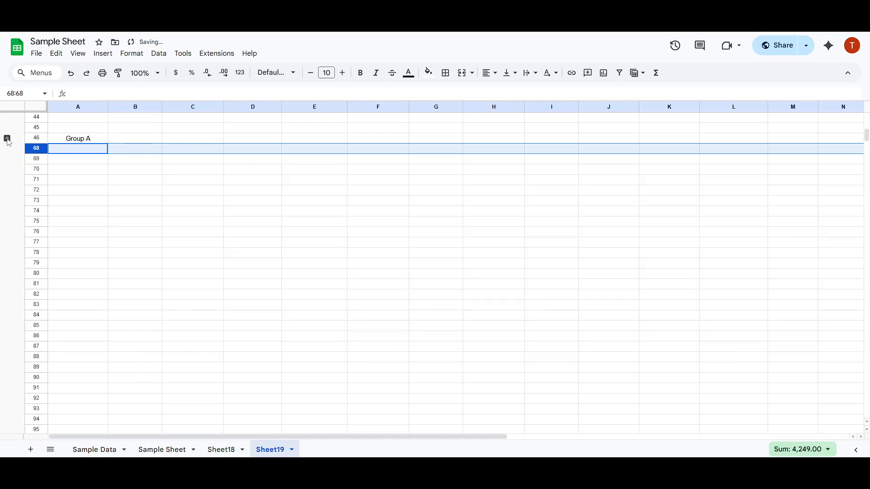
Toggle the outer Group A row group collapsed and expanded several times, leaving it expanded
left_click(107, 140)
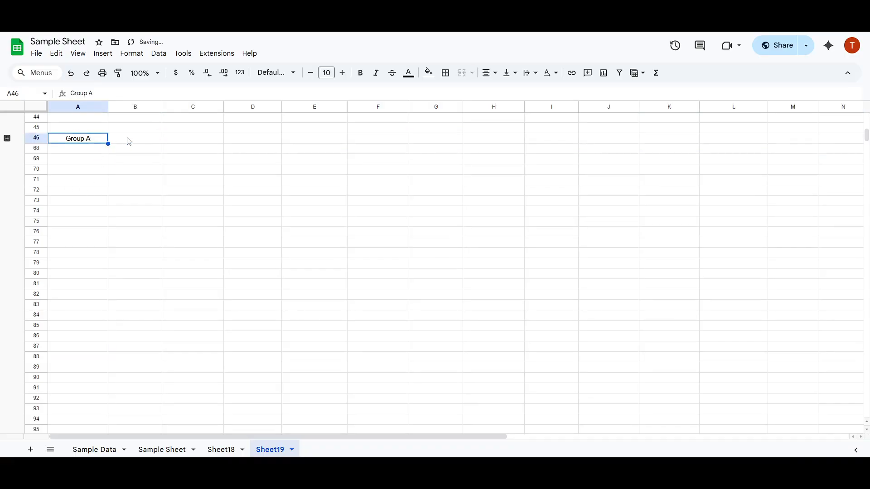
left_click(8, 139)
left_click(8, 139)
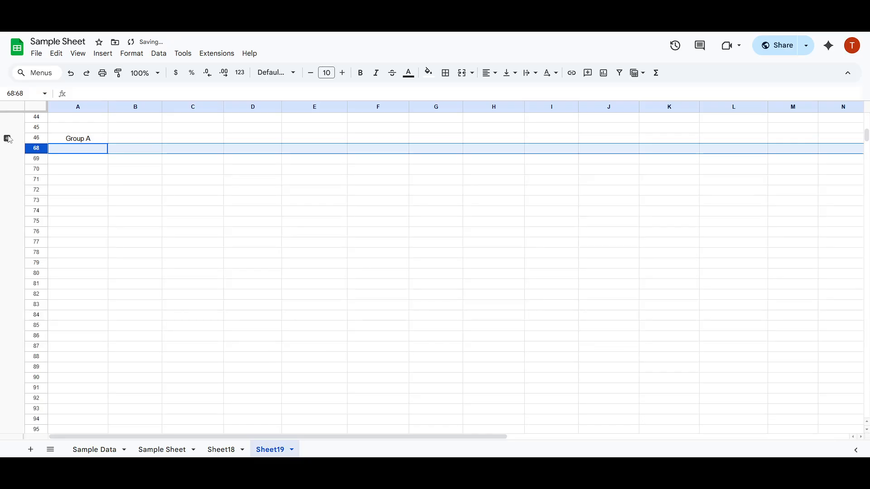
left_click(7, 139)
left_click(7, 138)
left_click(7, 139)
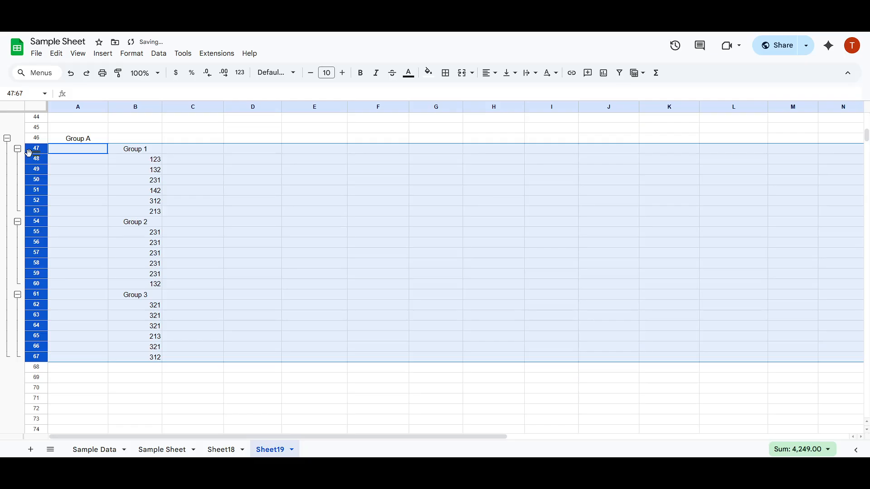
Collapse the Group 1, Group 2 and Group 3 row groups, then collapse the outer Group A group
left_click(18, 149)
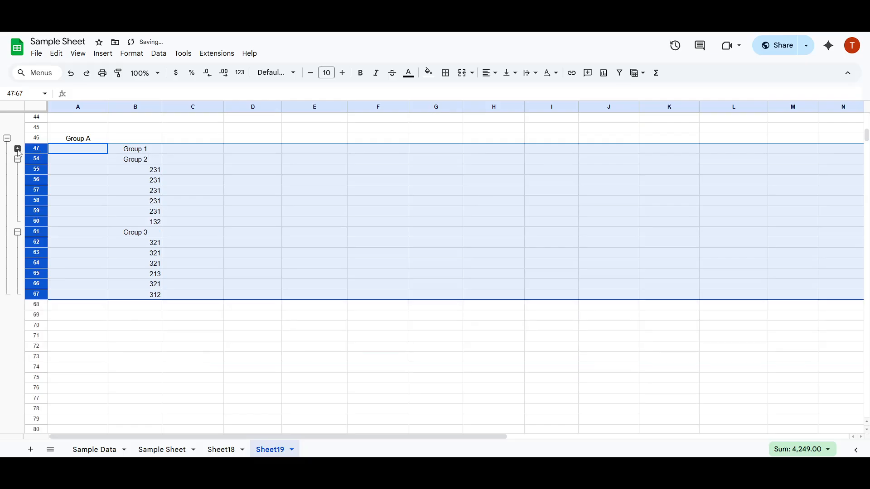
left_click(17, 159)
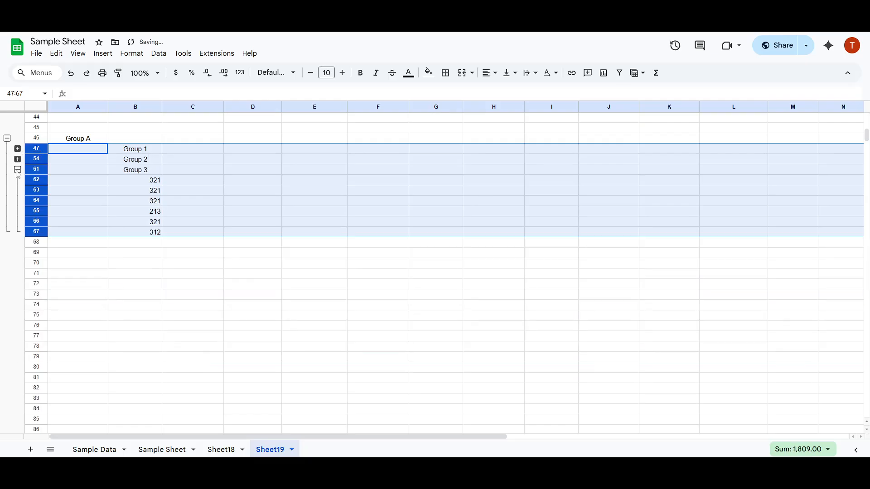
left_click(17, 170)
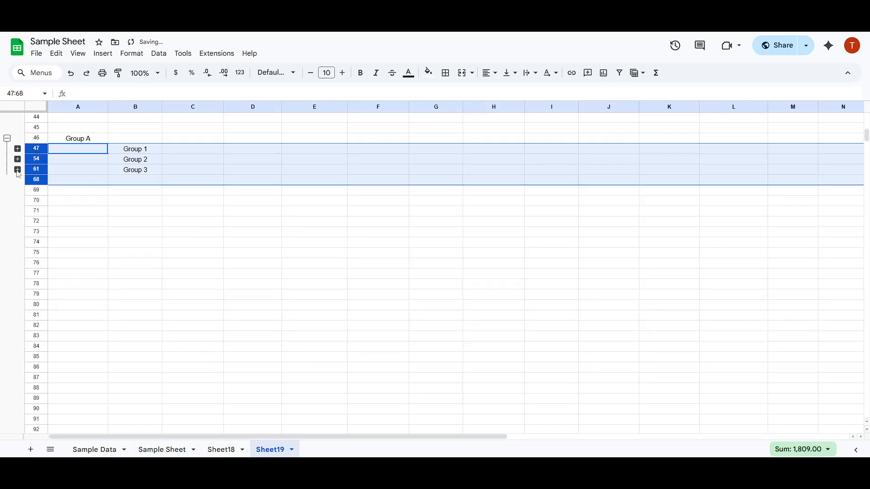
left_click(6, 138)
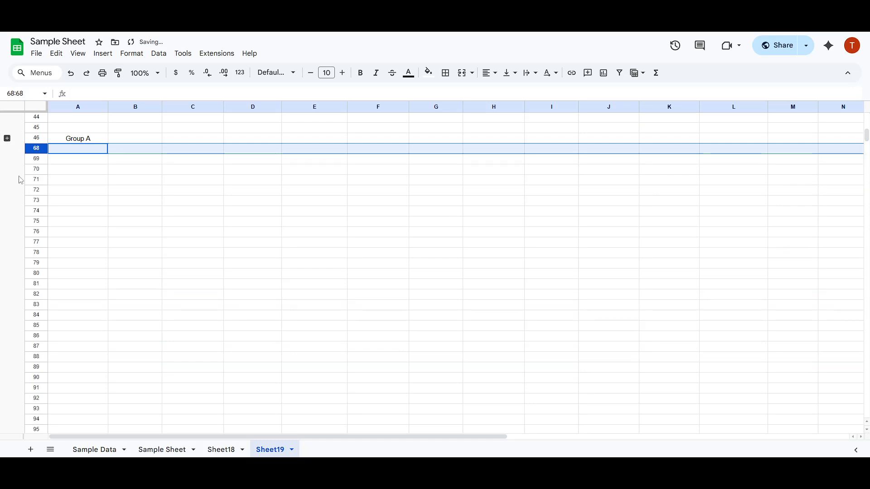
Expand Group A and Group 1, then collapse and re-expand Group A and deselect the rows
left_click(7, 138)
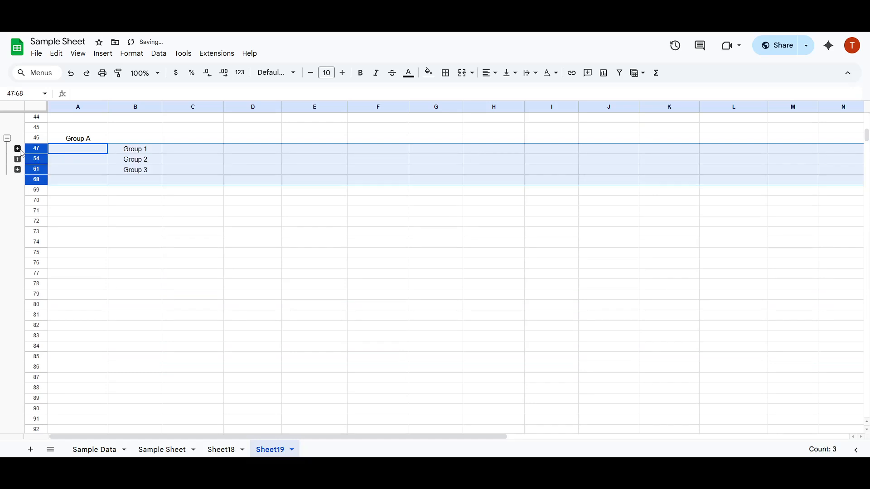
left_click(18, 149)
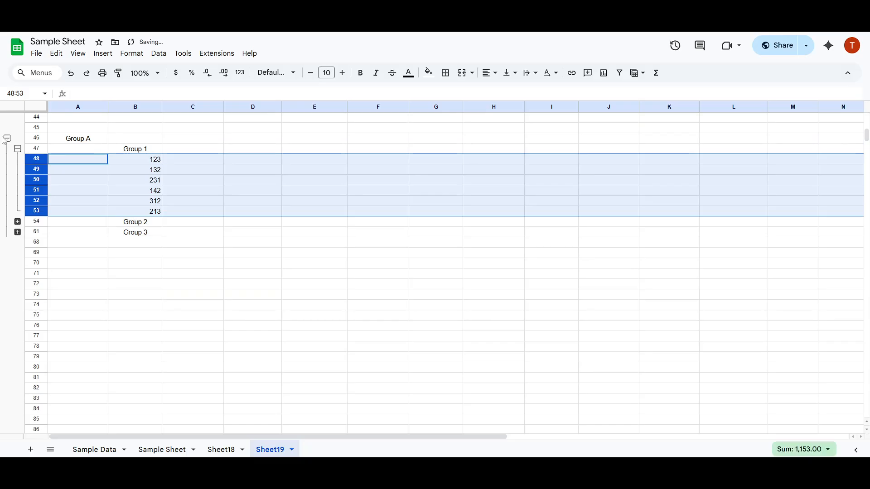
left_click(7, 138)
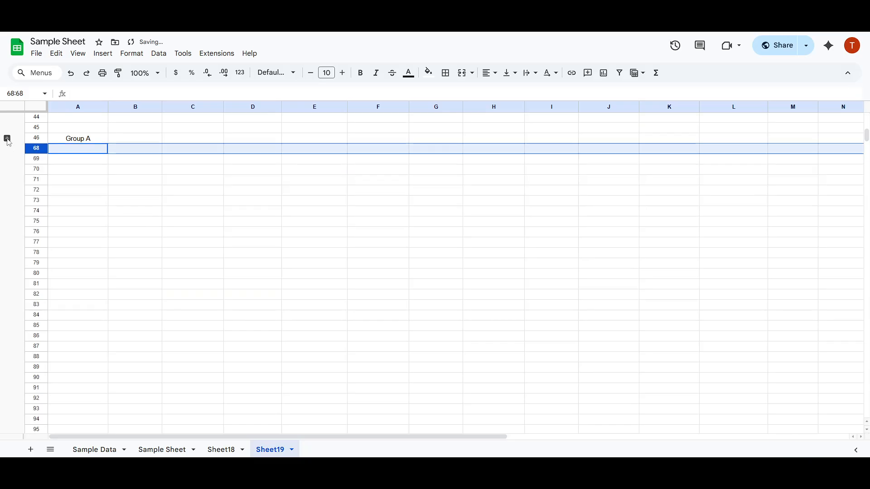
left_click(7, 139)
left_click(241, 274)
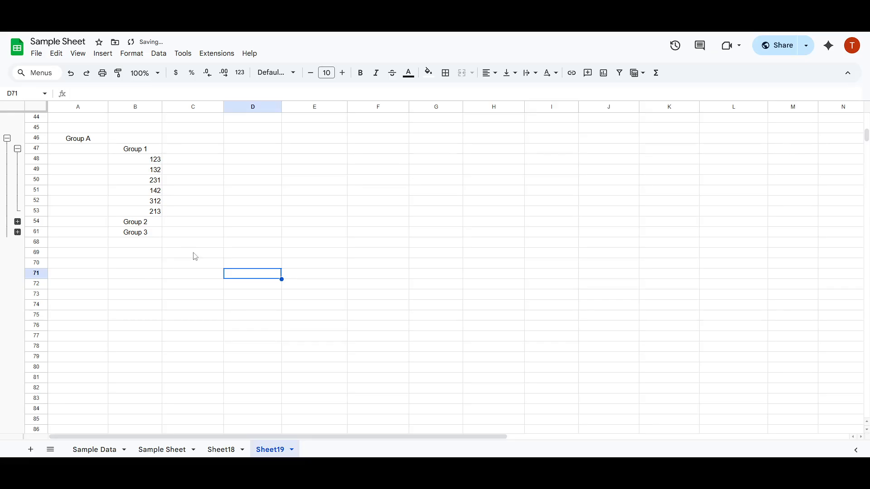
Collapse the Group 1 row group, then collapse and re-expand the Group A group
left_click(18, 149)
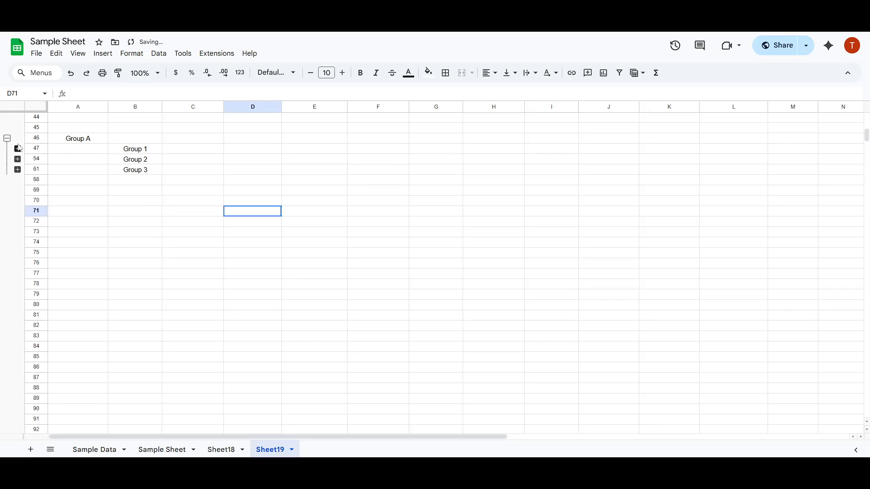
left_click(7, 138)
left_click(7, 138)
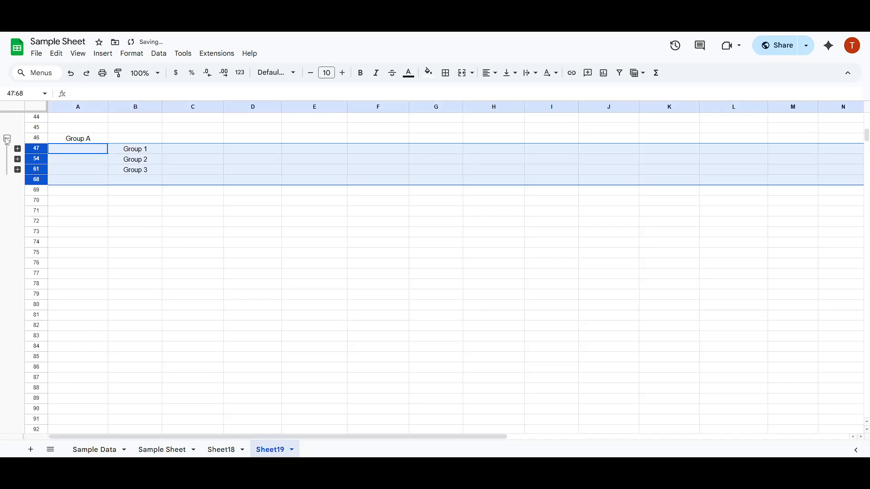
Expand the Group 1, Group 2 and Group 3 row groups one after another
left_click(18, 149)
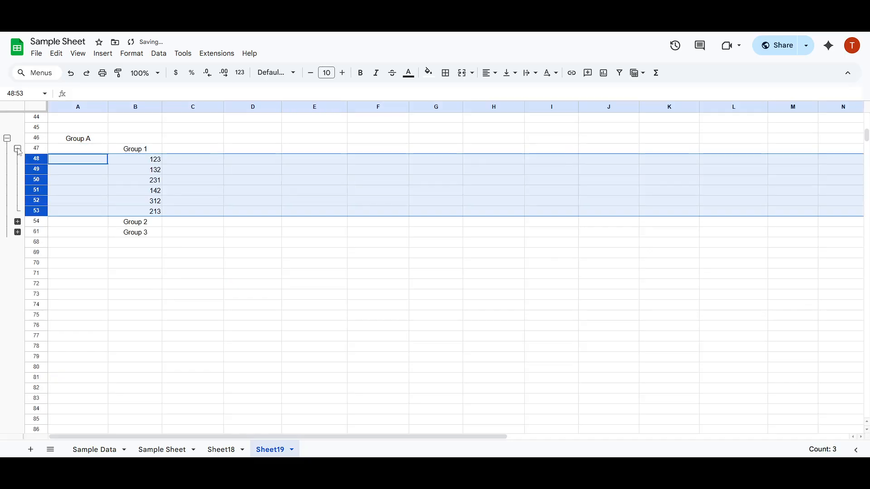
left_click(17, 222)
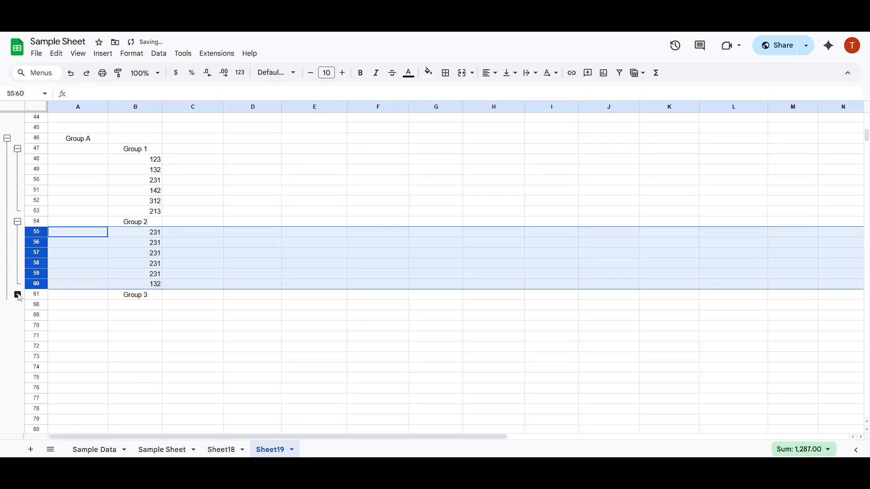
left_click(18, 294)
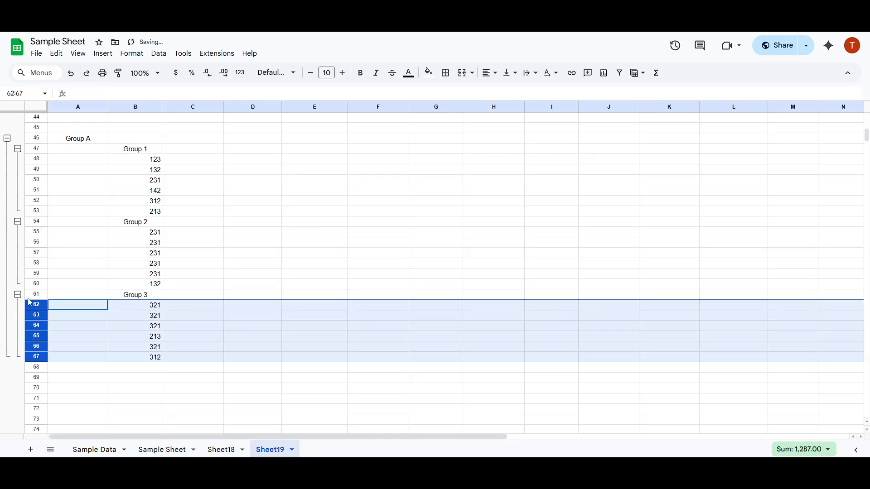
Toggle the Group A row group several more times, leaving it collapsed, and deselect the rows
left_click(7, 140)
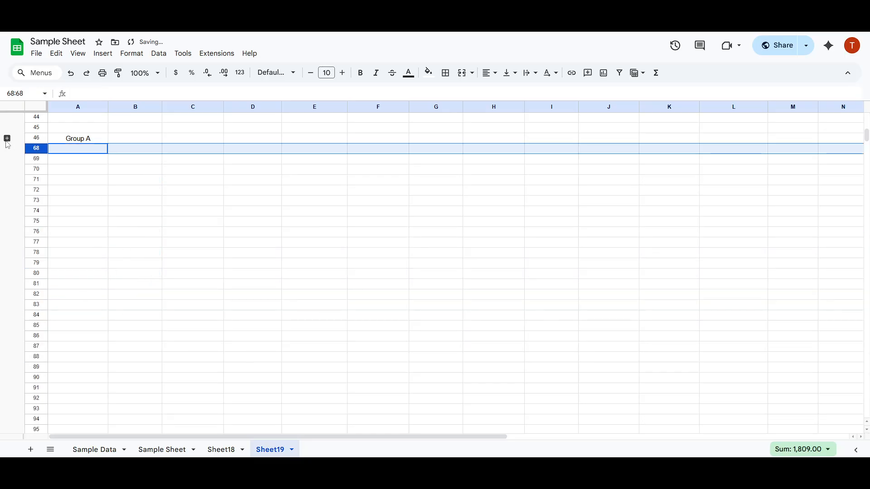
left_click(7, 139)
left_click(8, 138)
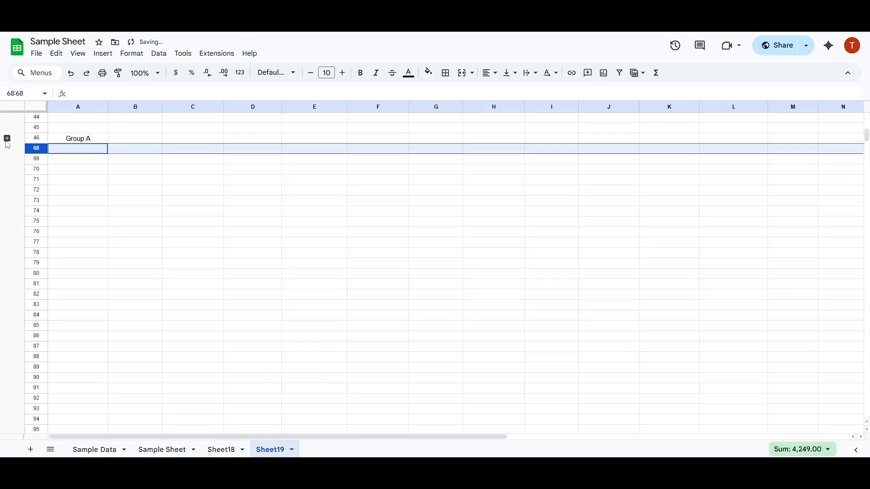
left_click(7, 139)
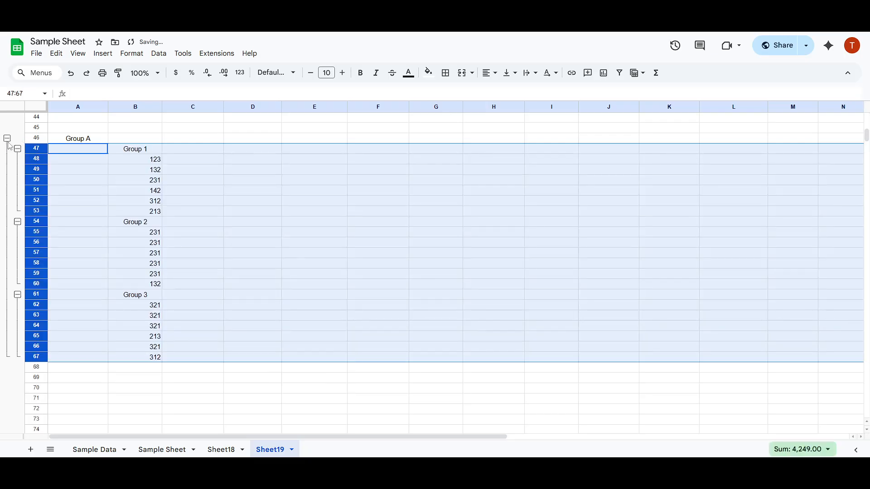
left_click(7, 139)
left_click(294, 278)
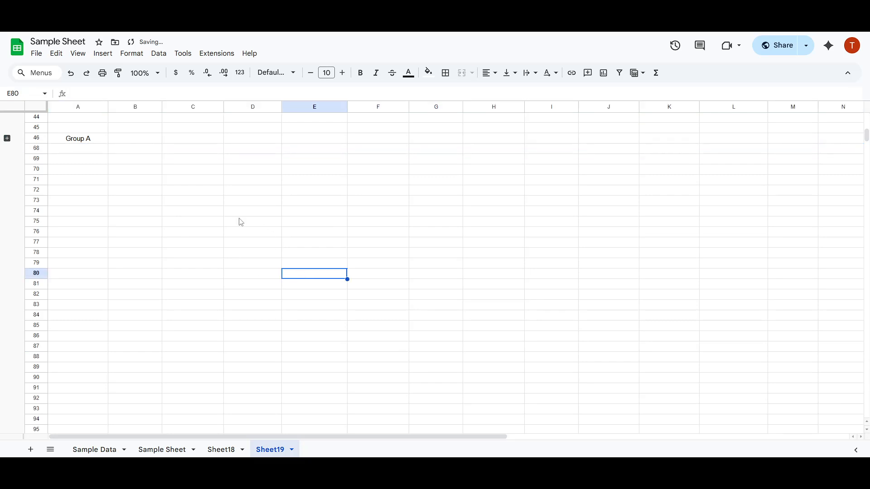